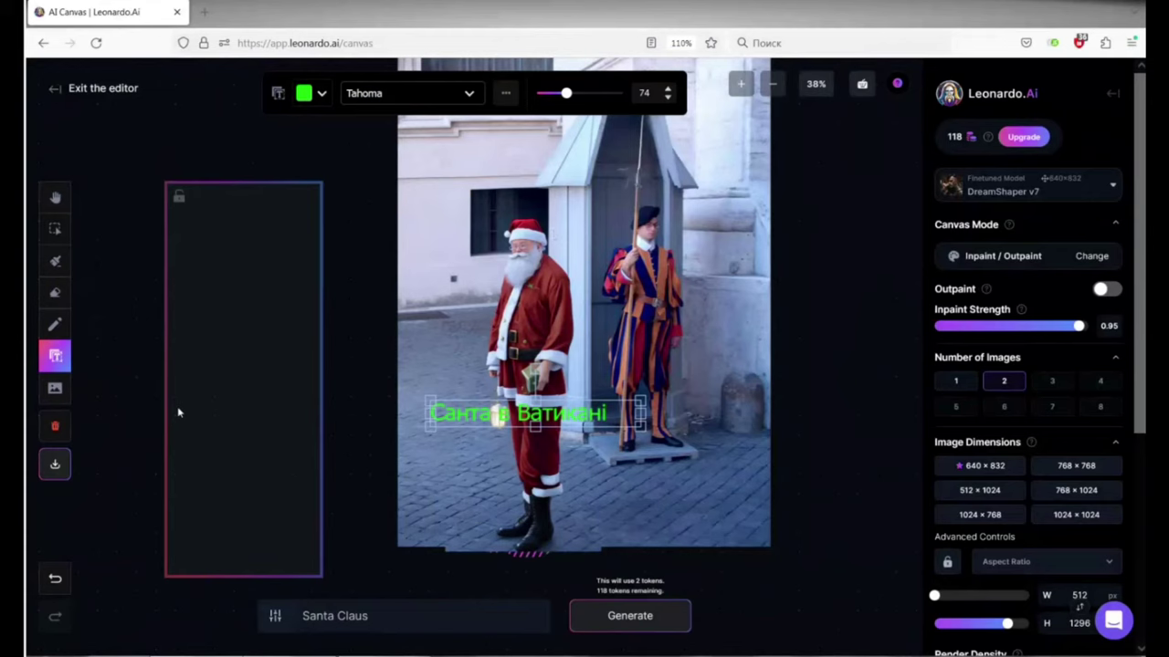
# Step: Move the green caption "Санта в Ватикані" down over Santa's boots and deselect it
pyautogui.moveTo(509, 424); pyautogui.dragTo(549, 519)
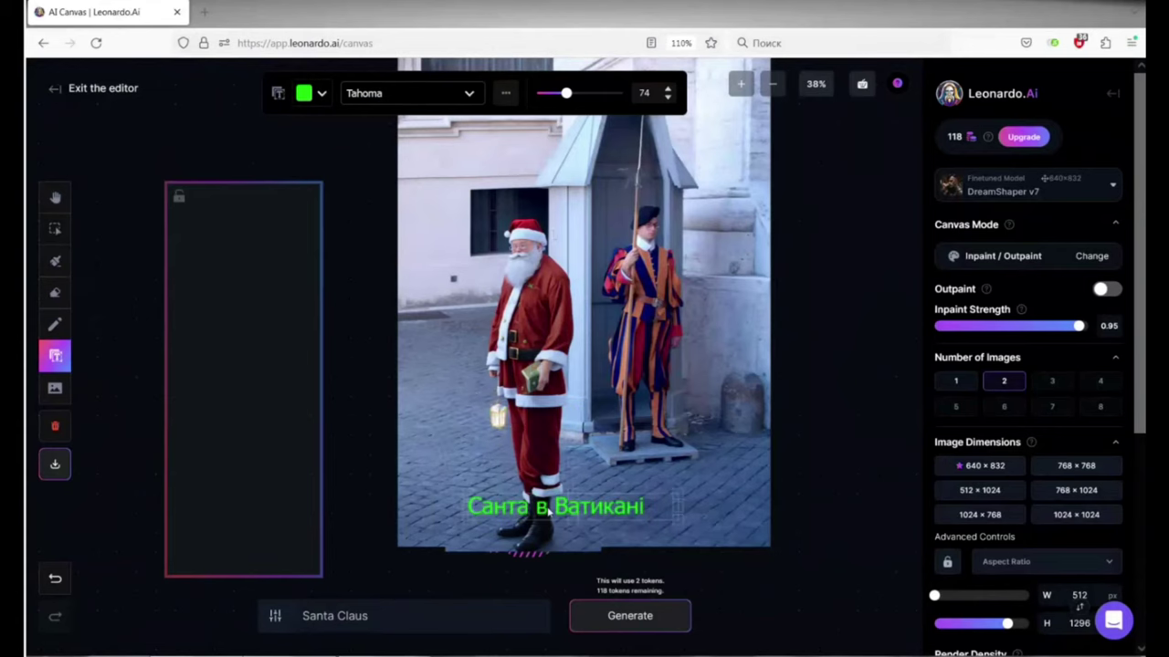
pyautogui.click(735, 470)
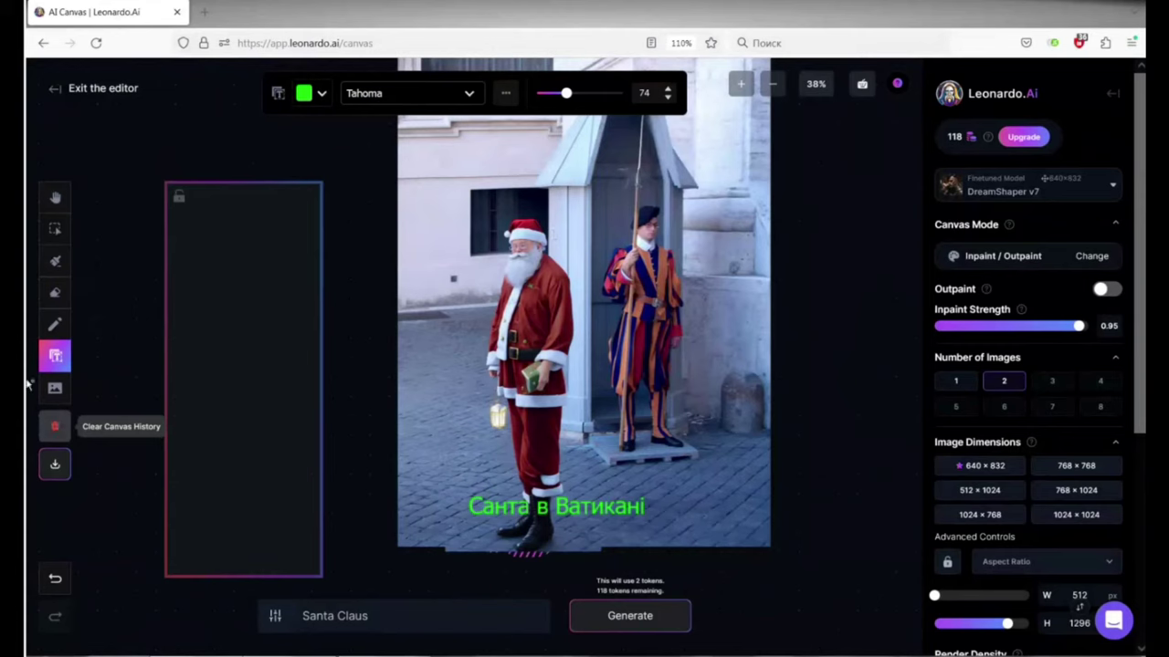
# Step: Clear the whole canvas together with its history
pyautogui.click(53, 426)
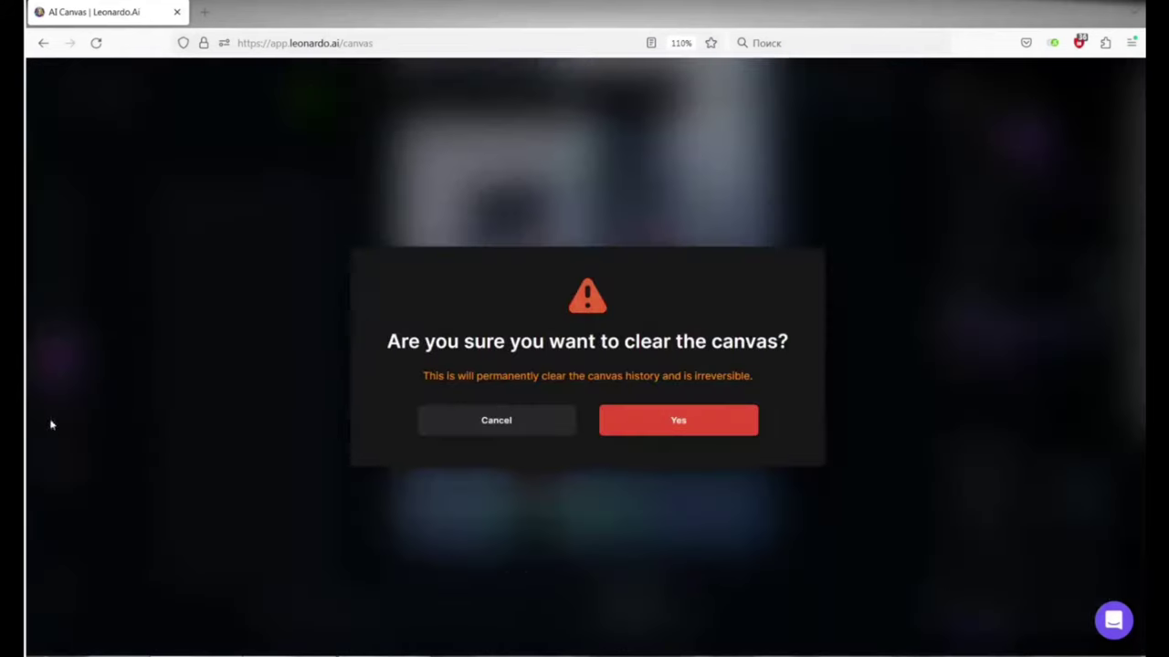
pyautogui.click(691, 428)
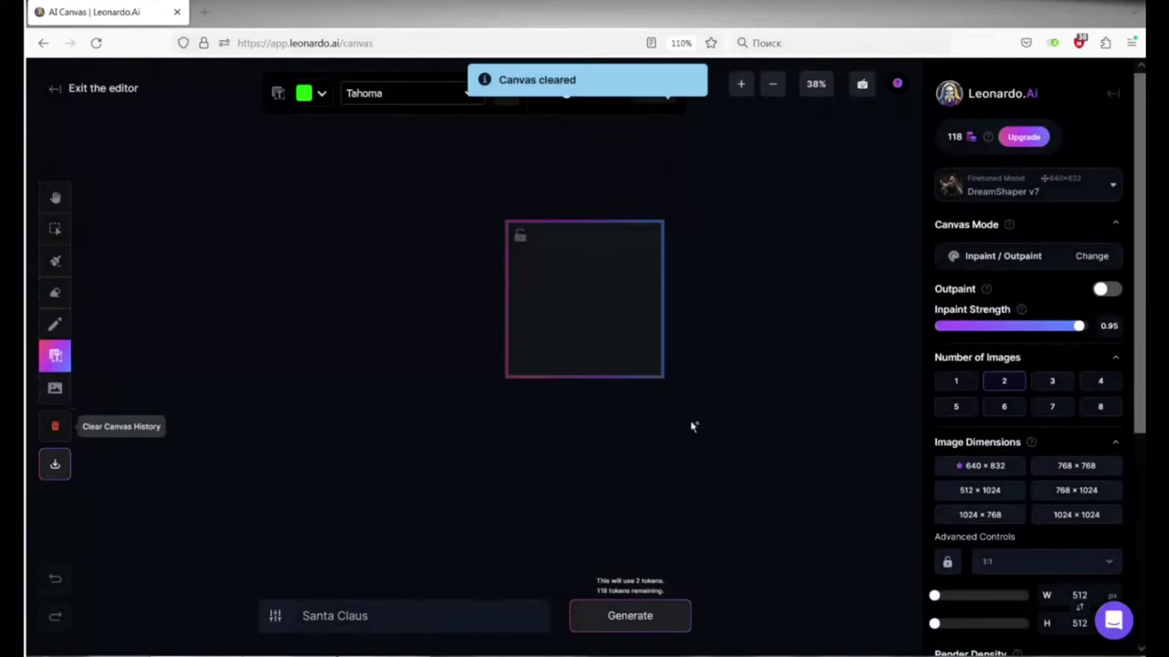
# Step: Upload the image Dnipro2.jpg from the Tools\4_outpaint folder onto the canvas
pyautogui.click(53, 391)
pyautogui.click(105, 387)
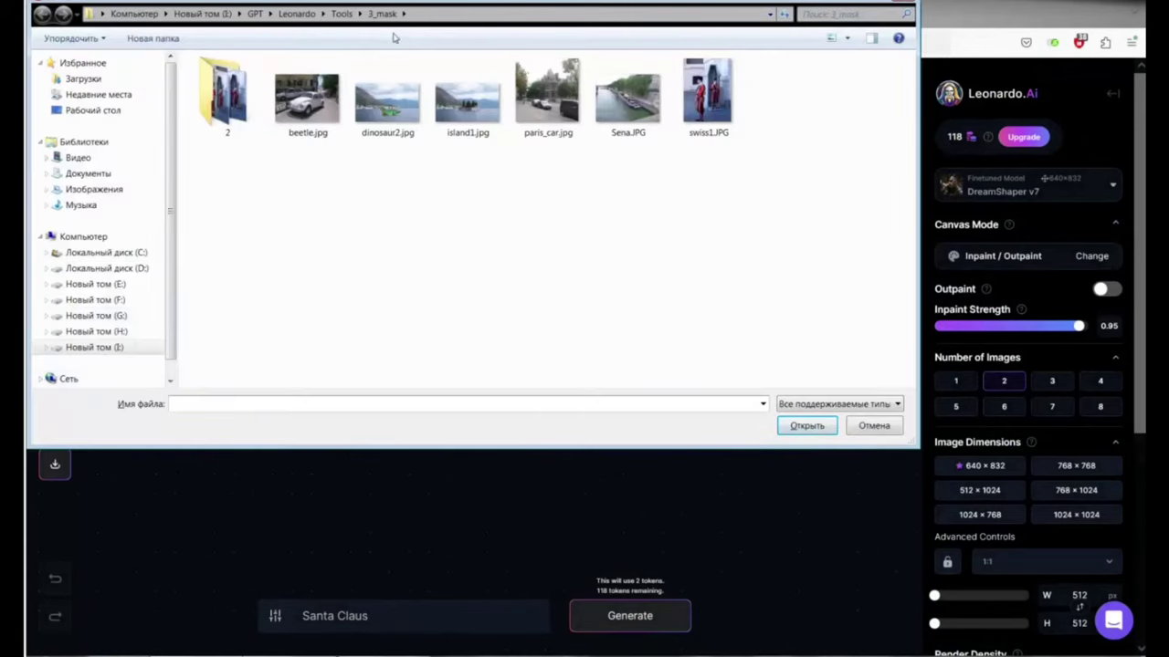
pyautogui.click(341, 13)
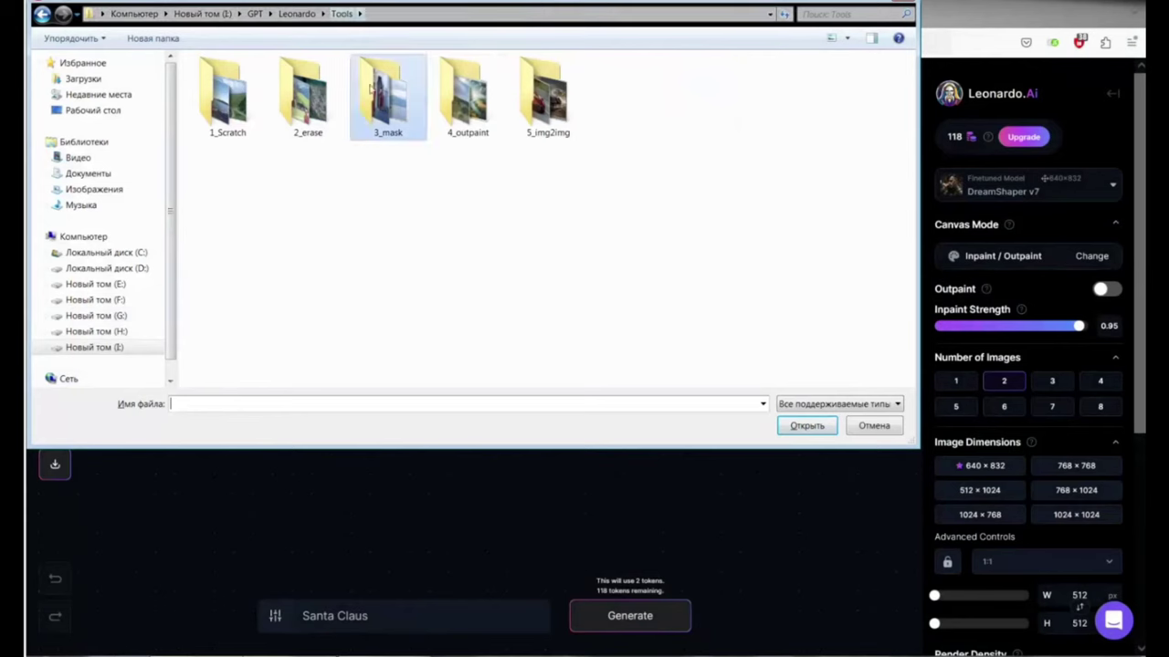
pyautogui.doubleClick(480, 108)
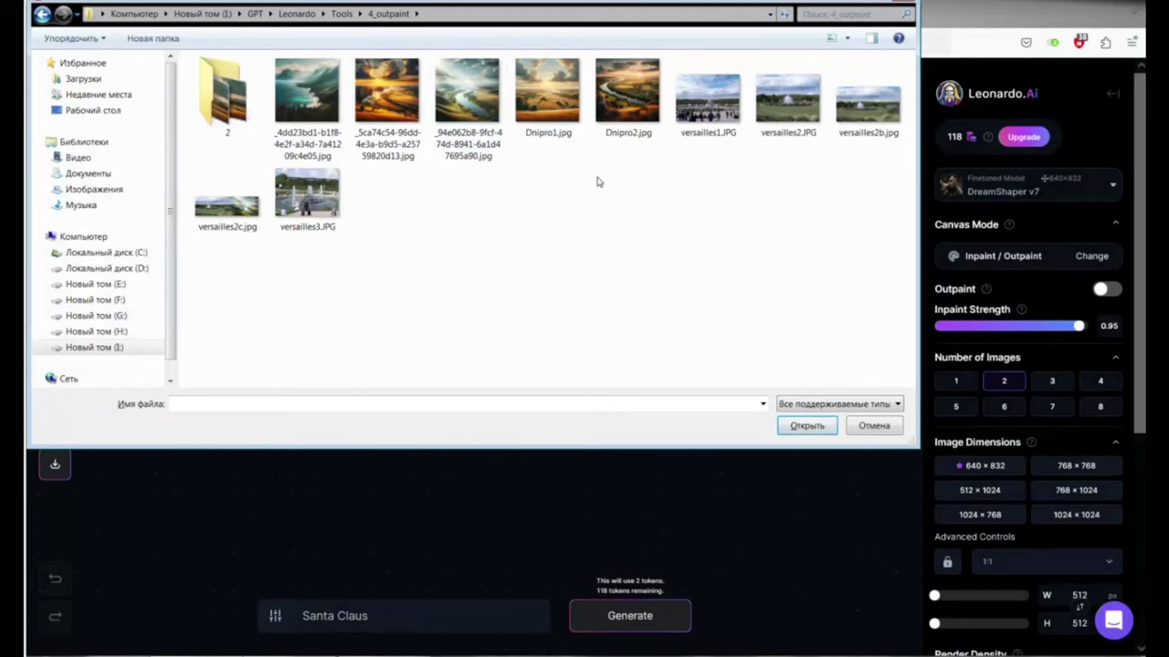
pyautogui.click(626, 91)
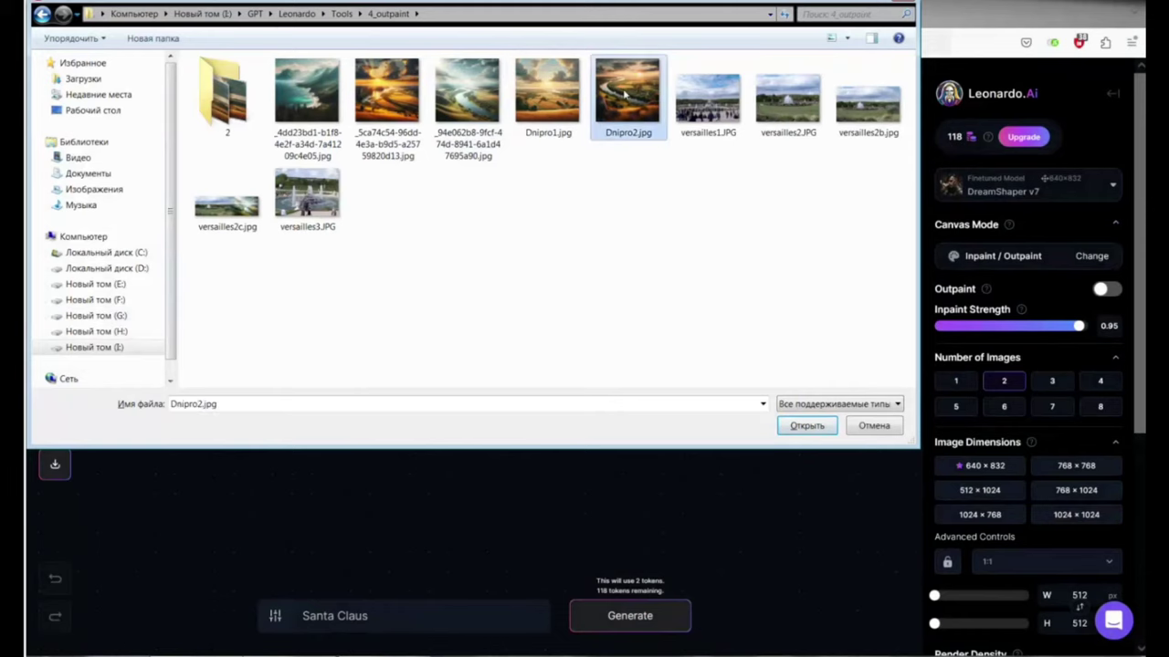
pyautogui.click(809, 422)
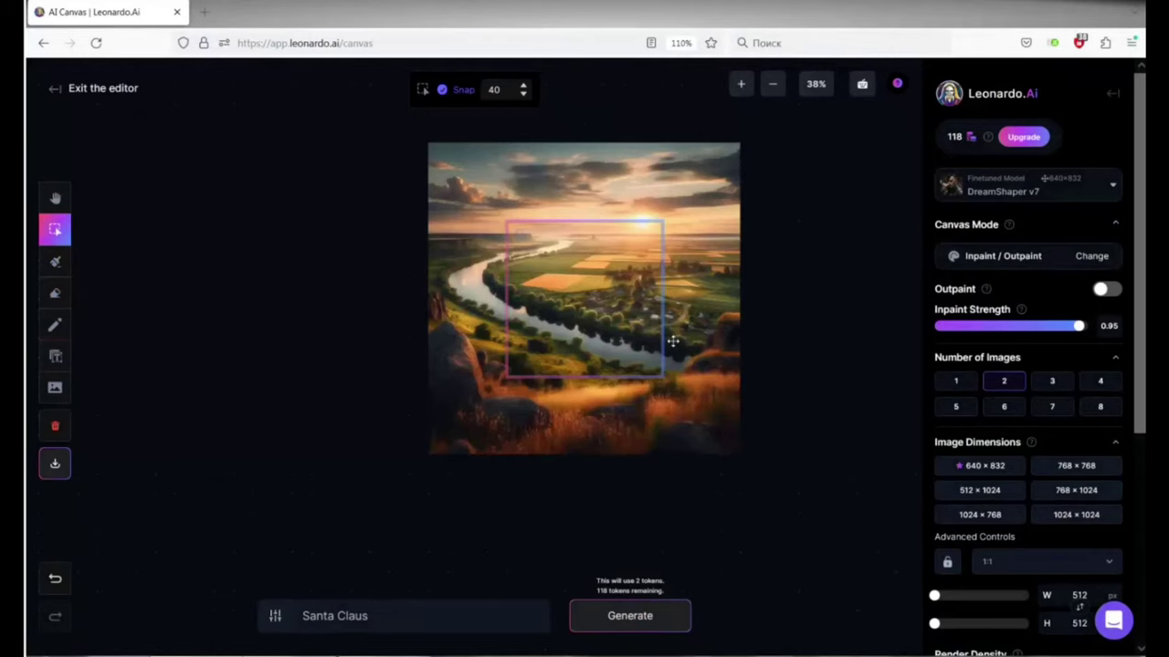
# Step: Shift the river landscape image slightly on the canvas and deselect it
pyautogui.scroll(3, 593, 328)
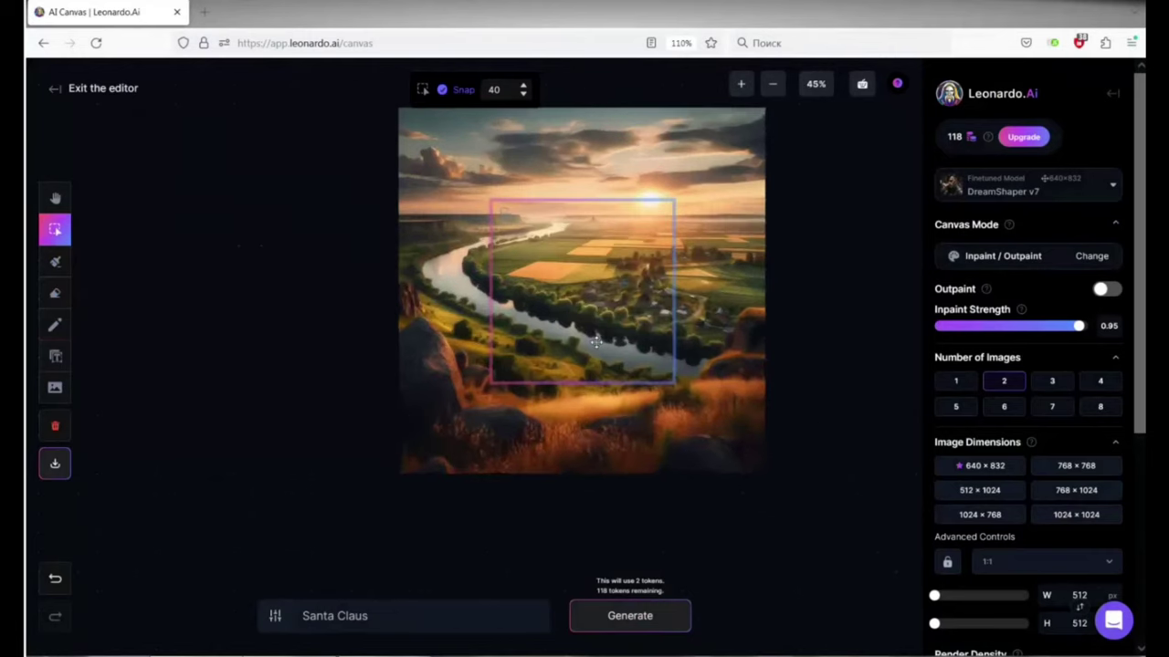
pyautogui.scroll(-3, 570, 272)
pyautogui.scroll(3, 569, 272)
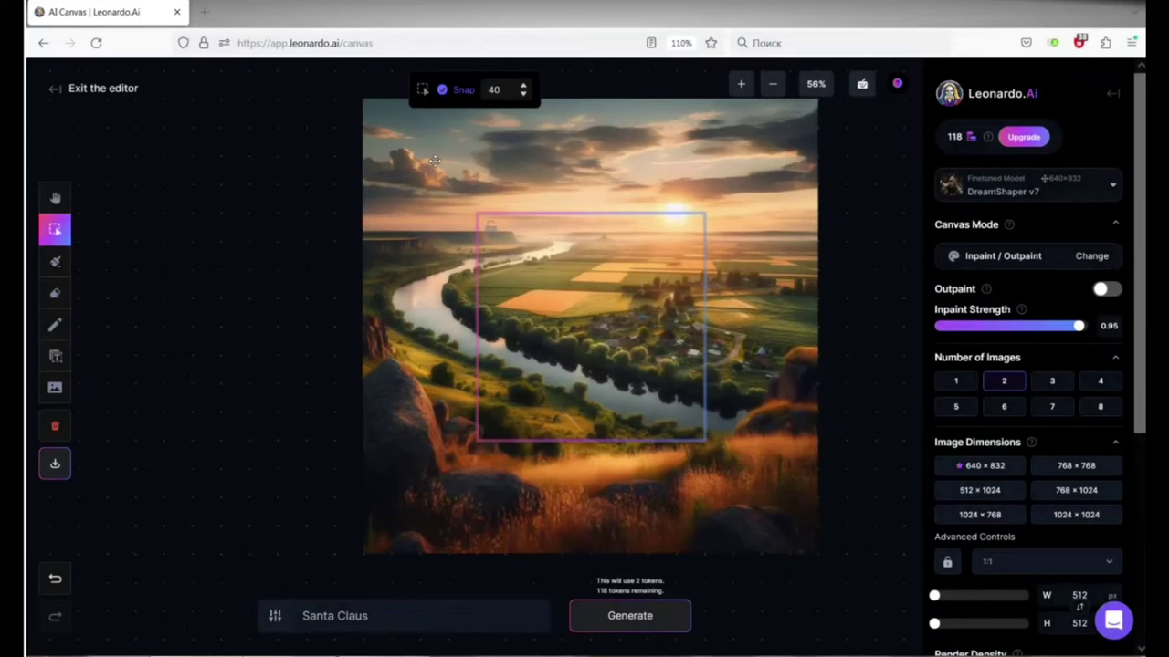
pyautogui.click(407, 168)
pyautogui.moveTo(407, 168); pyautogui.dragTo(401, 168)
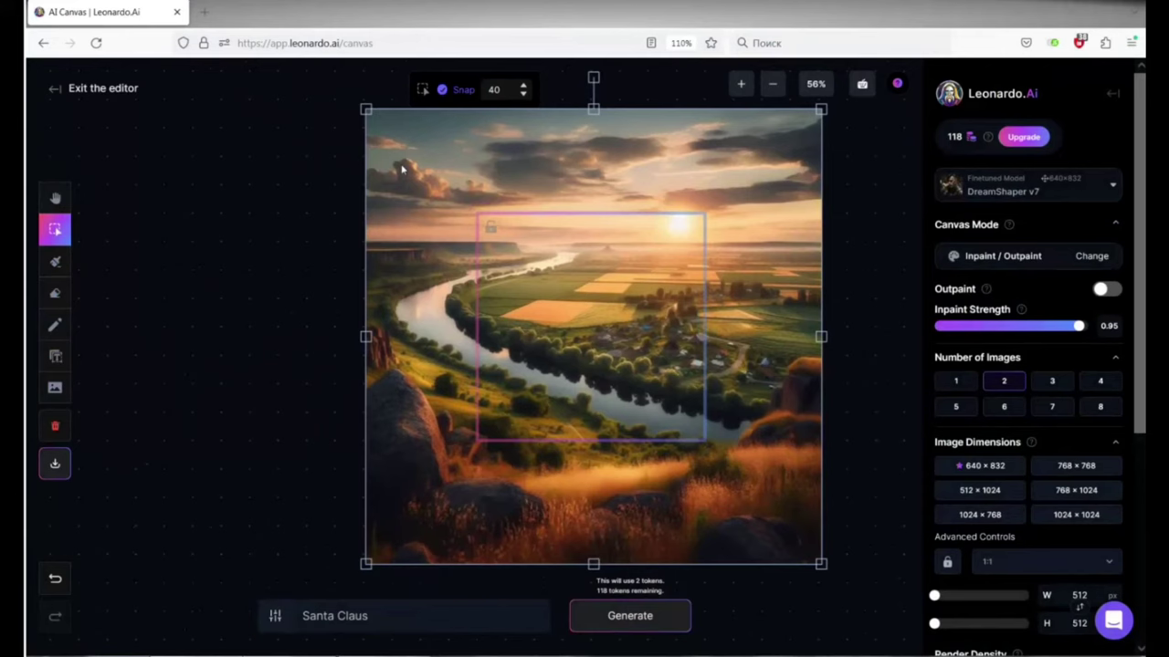
pyautogui.click(308, 226)
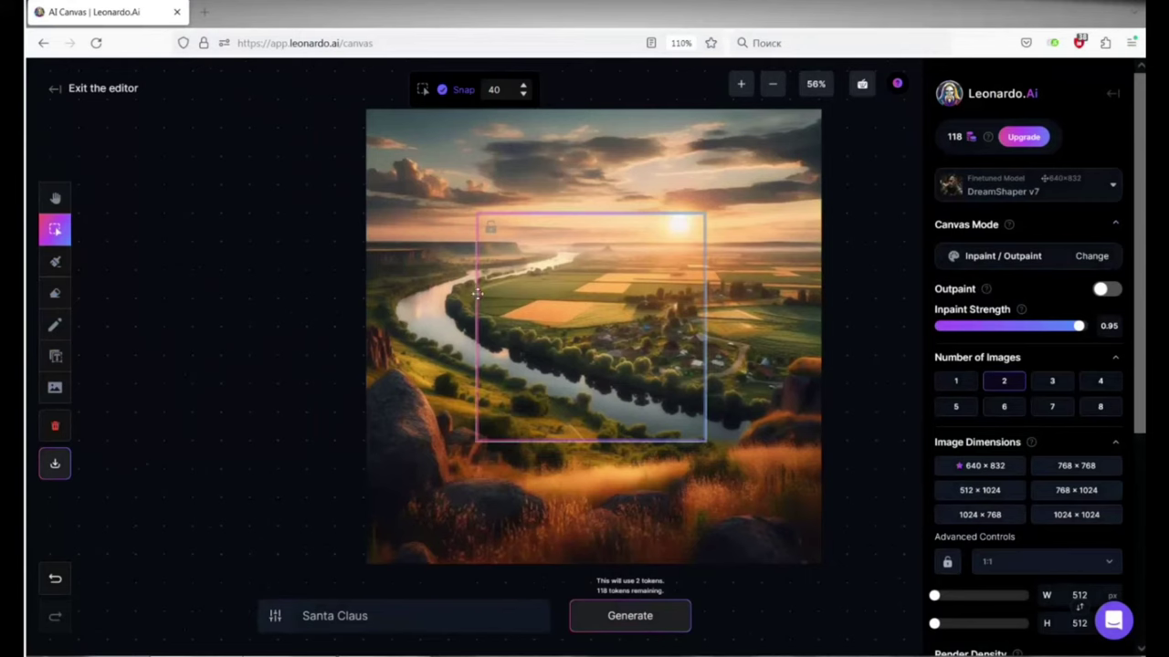
# Step: Set the generation frame to 1024 × 1024 and place it past the landscape's left edge, overlapping about two fifths of the image
pyautogui.moveTo(476, 293); pyautogui.dragTo(247, 257)
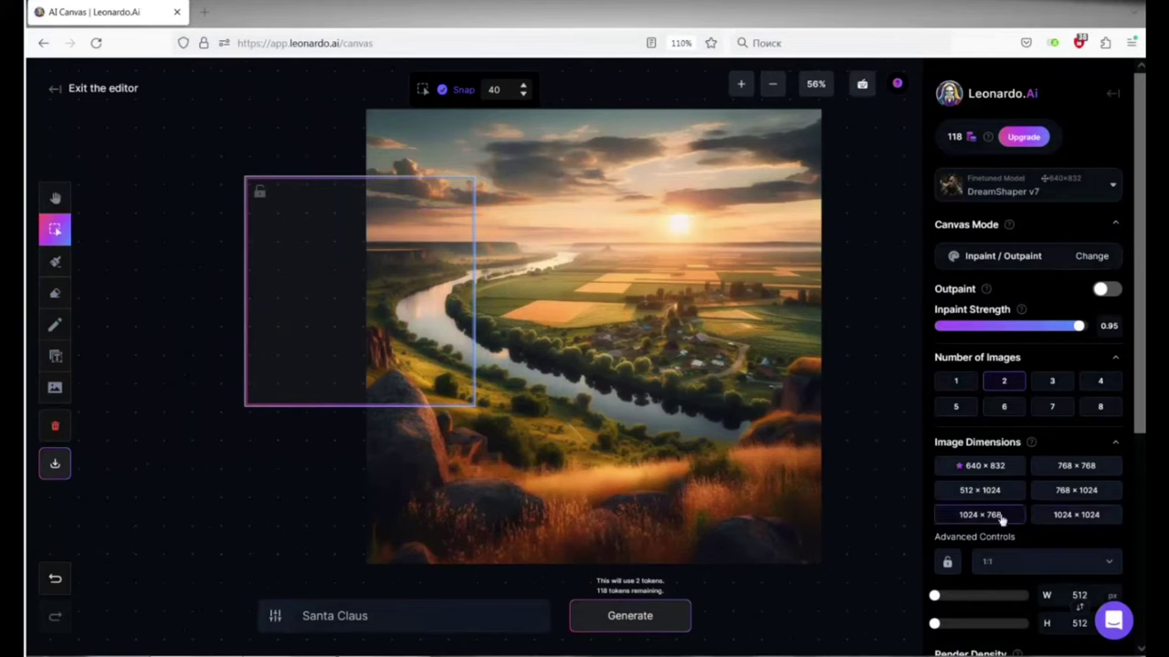
pyautogui.click(1070, 517)
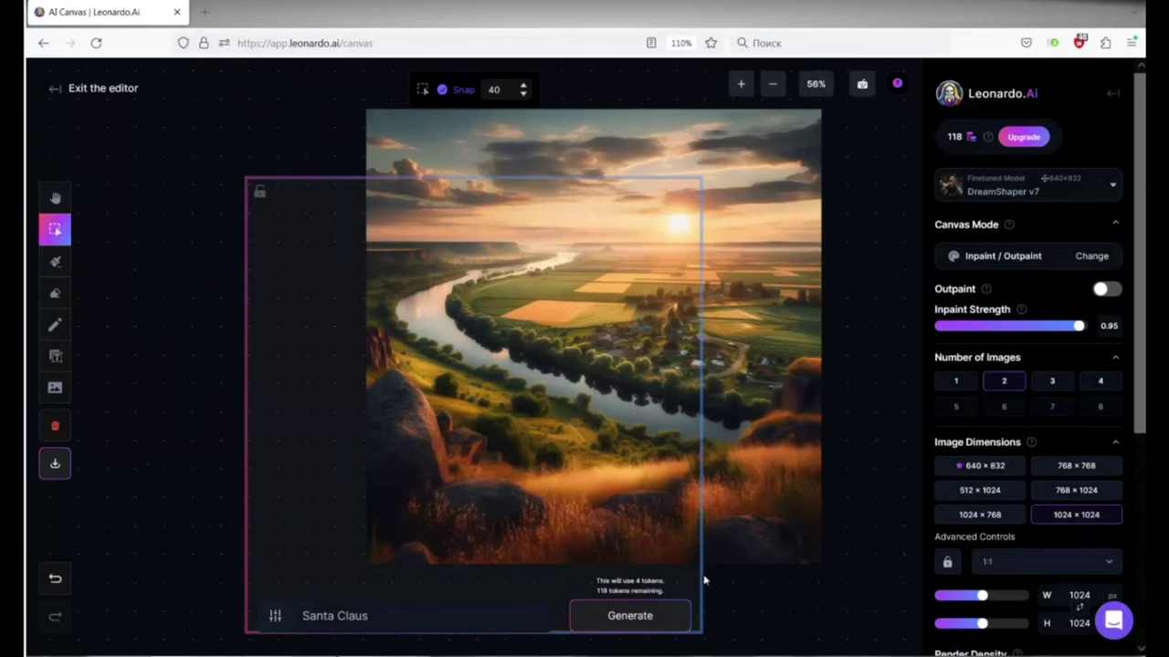
pyautogui.moveTo(698, 575); pyautogui.dragTo(592, 509)
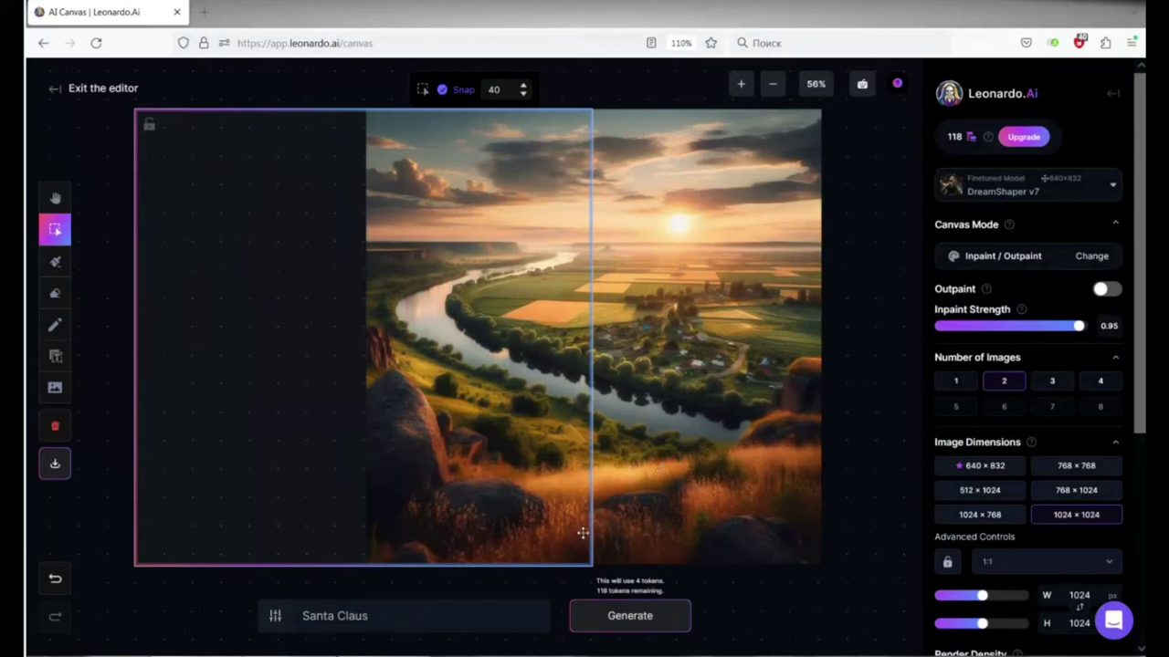
pyautogui.moveTo(589, 536); pyautogui.dragTo(556, 529)
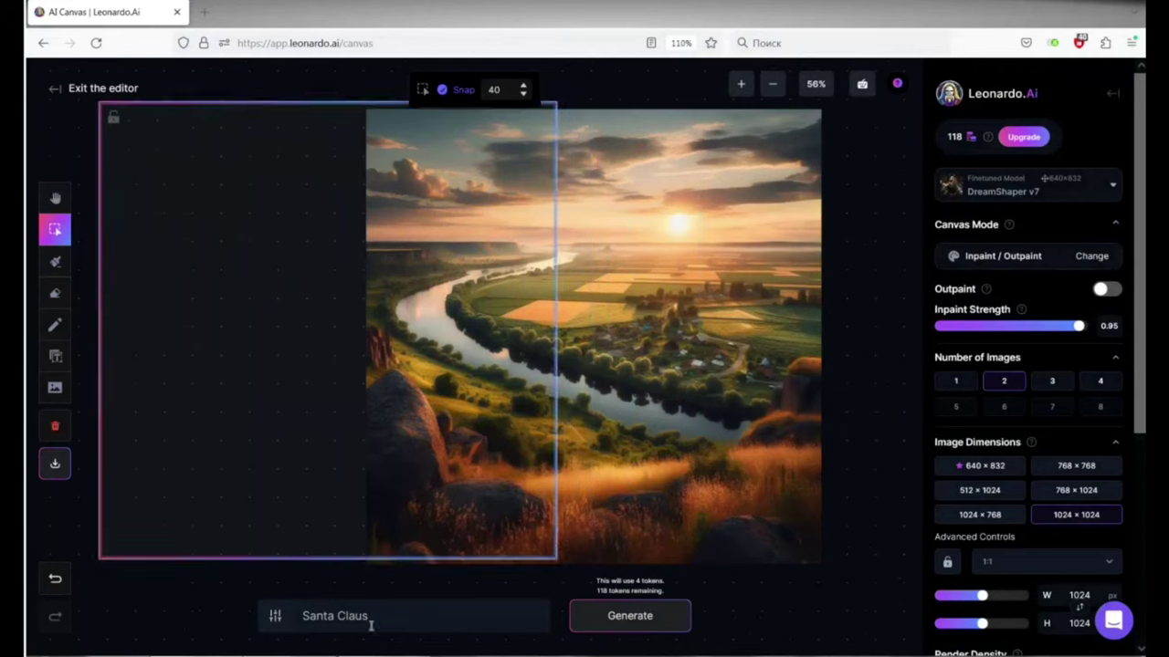
# Step: Replace the prompt with "hills, fields, rocks"
pyautogui.moveTo(391, 610); pyautogui.dragTo(286, 614)
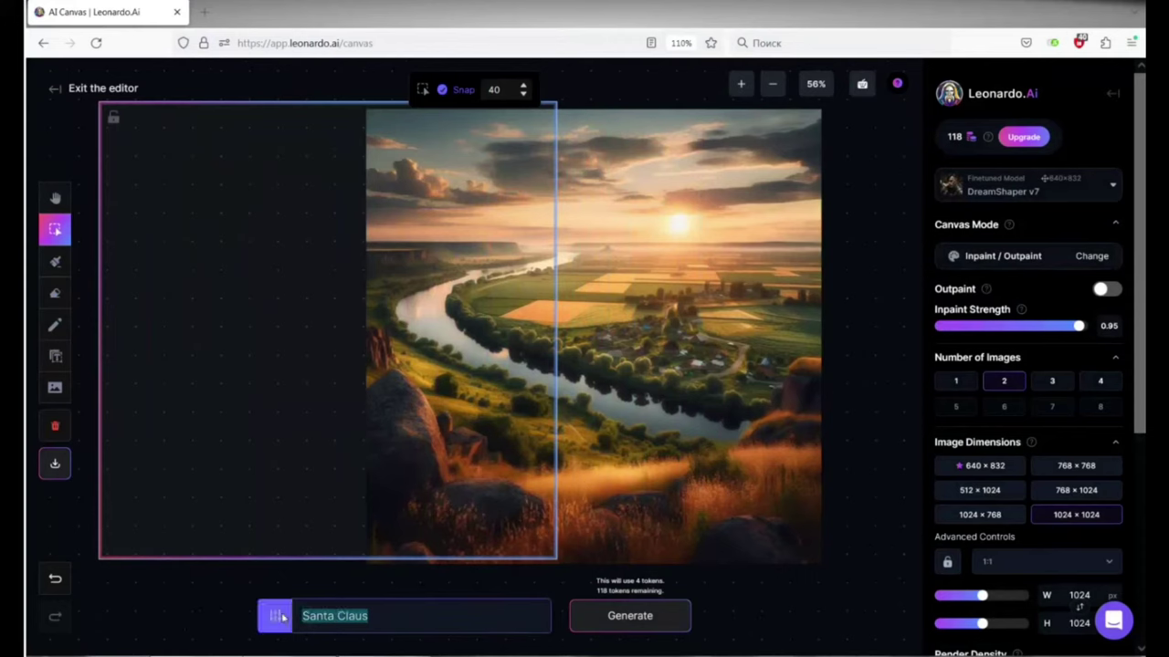
pyautogui.press('BackSpace')
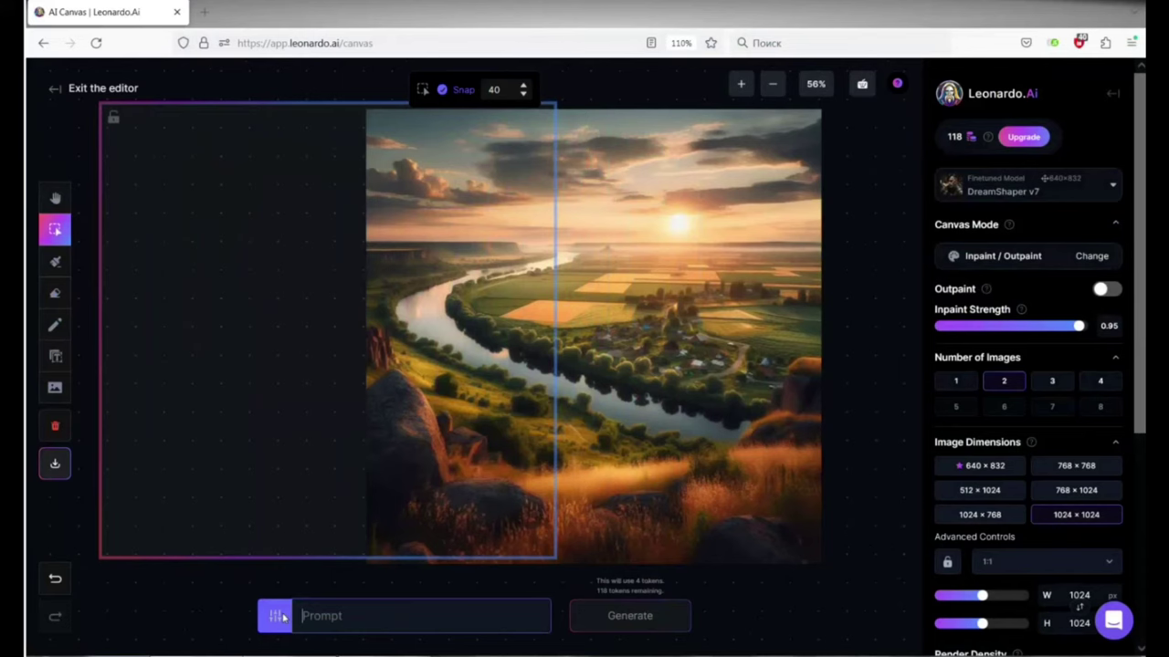
pyautogui.write('рши')
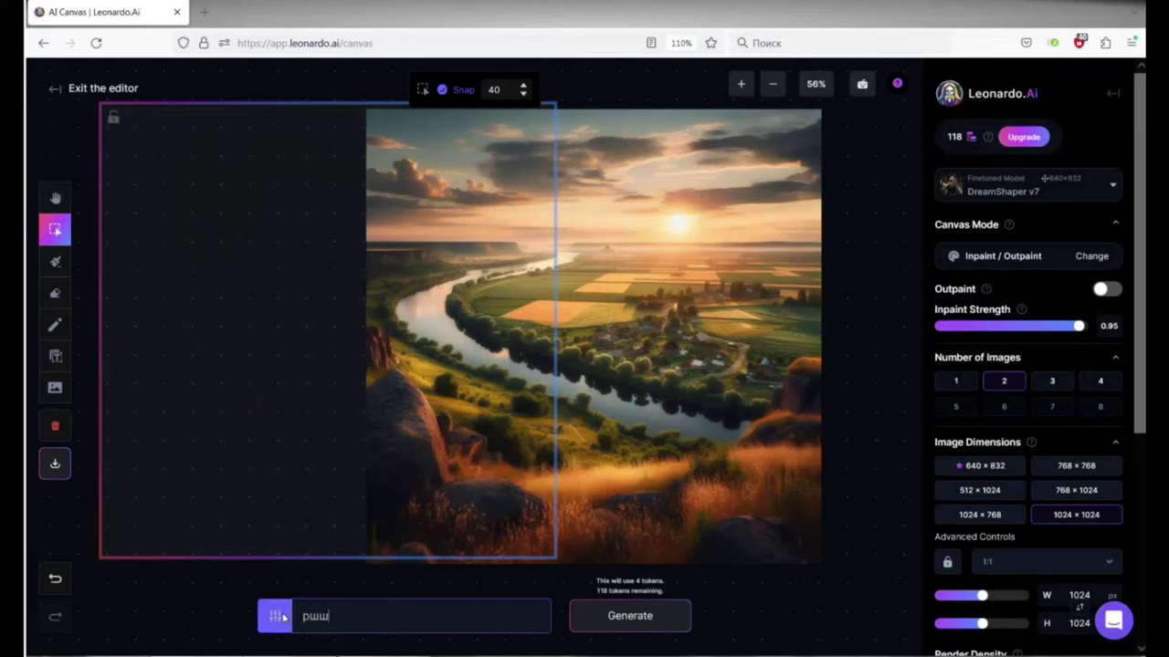
pyautogui.press('BackSpace')
pyautogui.press('BackSpace')
pyautogui.press('BackSpace')
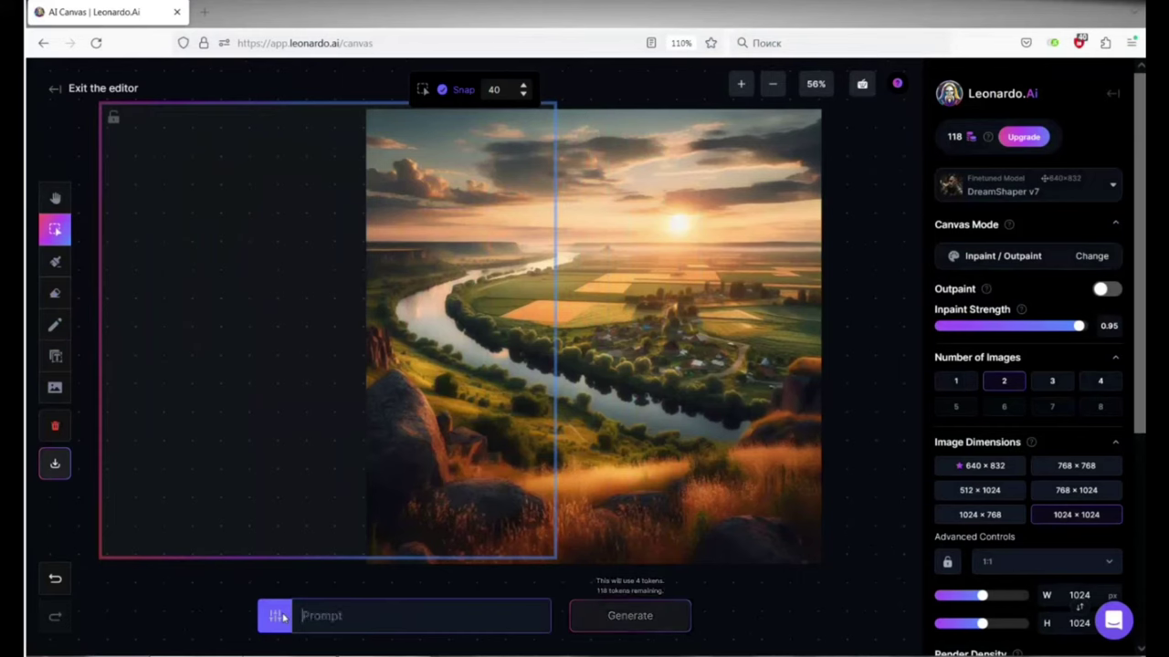
pyautogui.write('hills,')
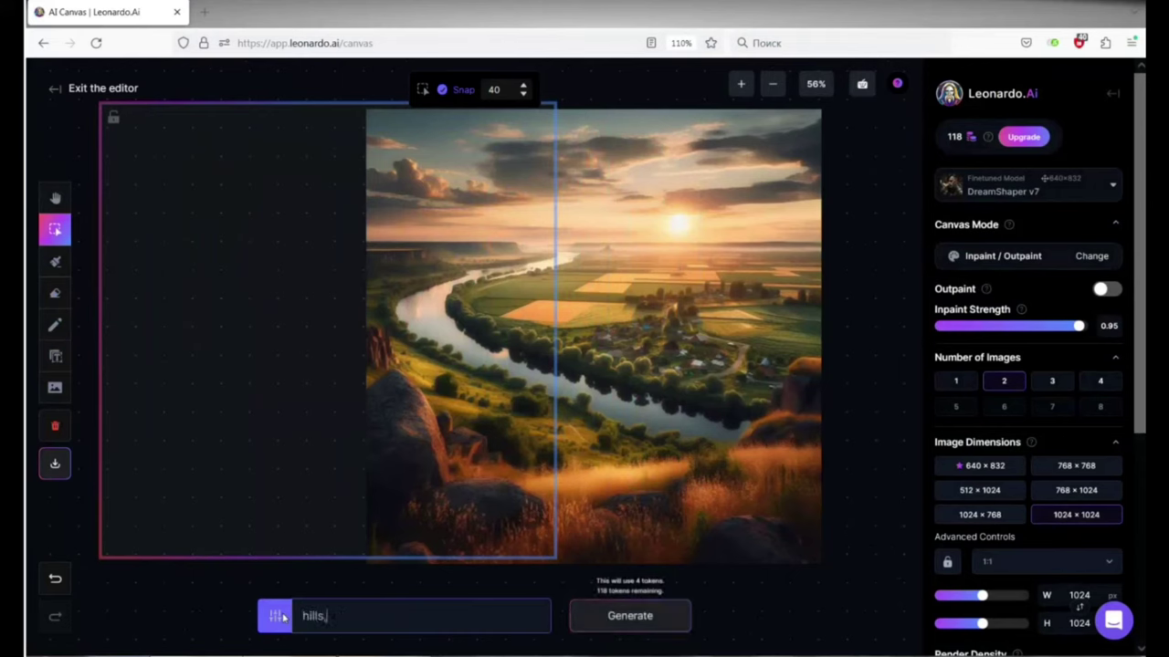
pyautogui.write(' fie')
pyautogui.write('lds, rocks')
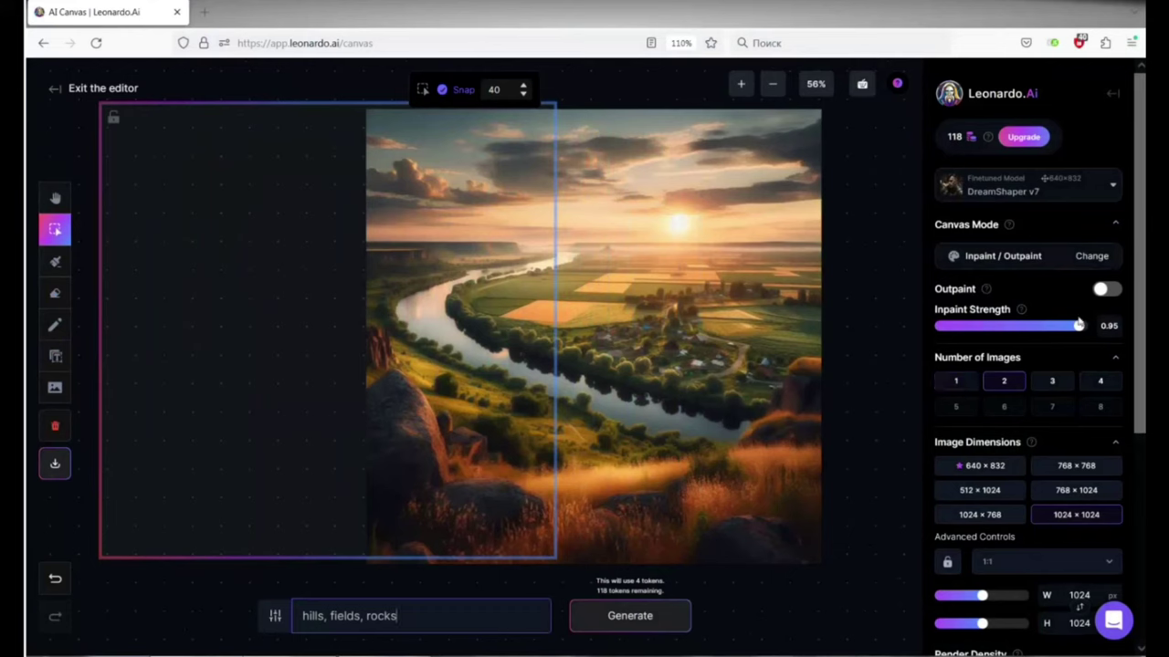
# Step: Set the number of images to 4 and generate the landscape's extension
pyautogui.click(1099, 384)
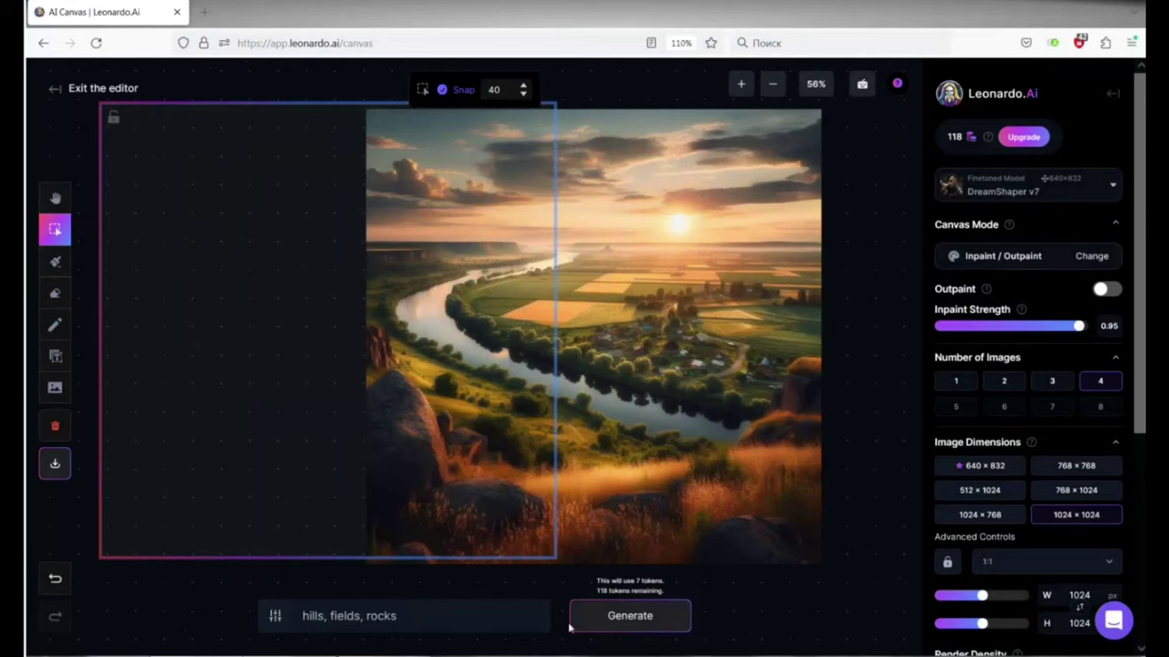
pyautogui.click(610, 615)
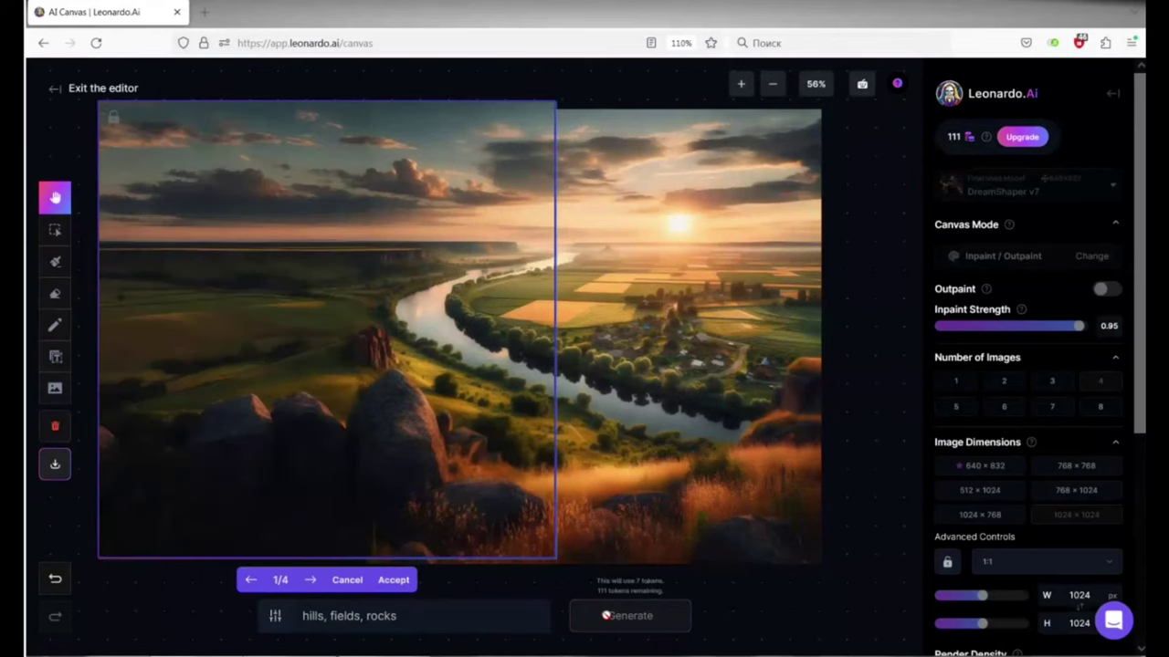
# Step: Browse the generated variants, accept the fourth one, and undo that acceptance
pyautogui.click(310, 579)
pyautogui.click(311, 580)
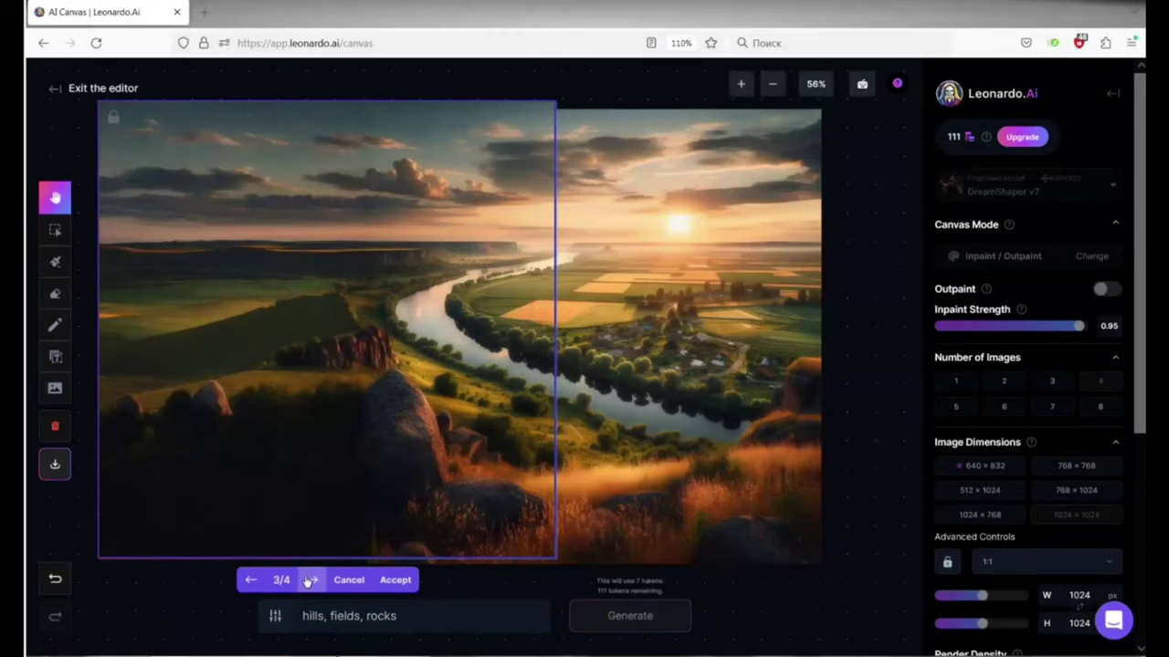
pyautogui.click(310, 580)
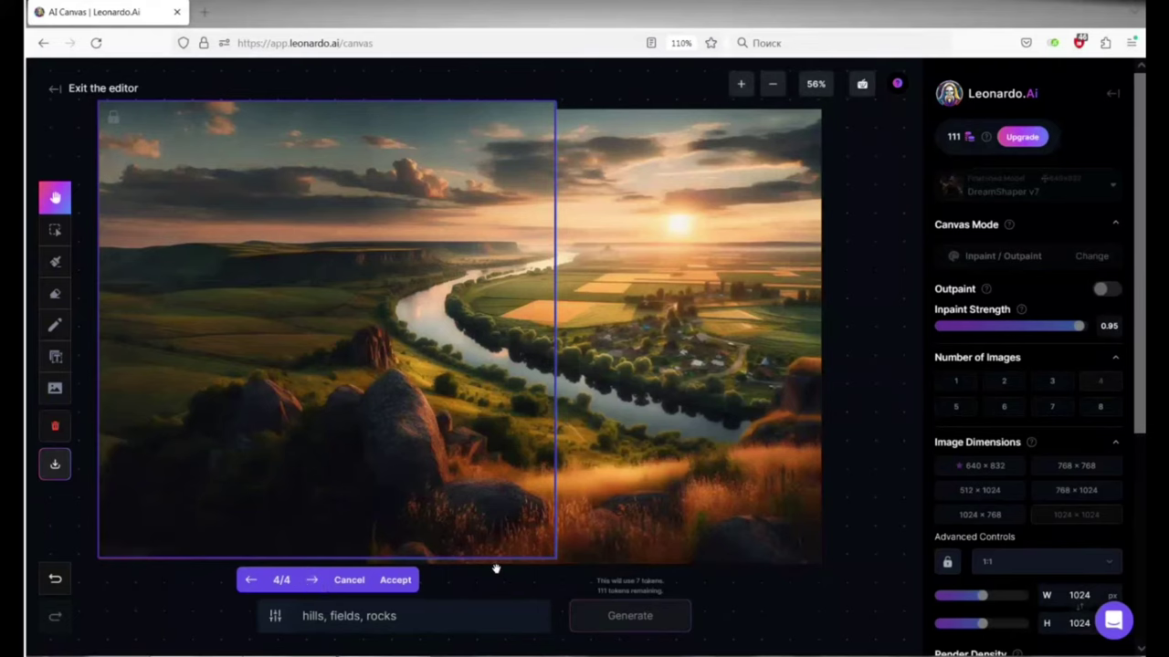
pyautogui.click(395, 581)
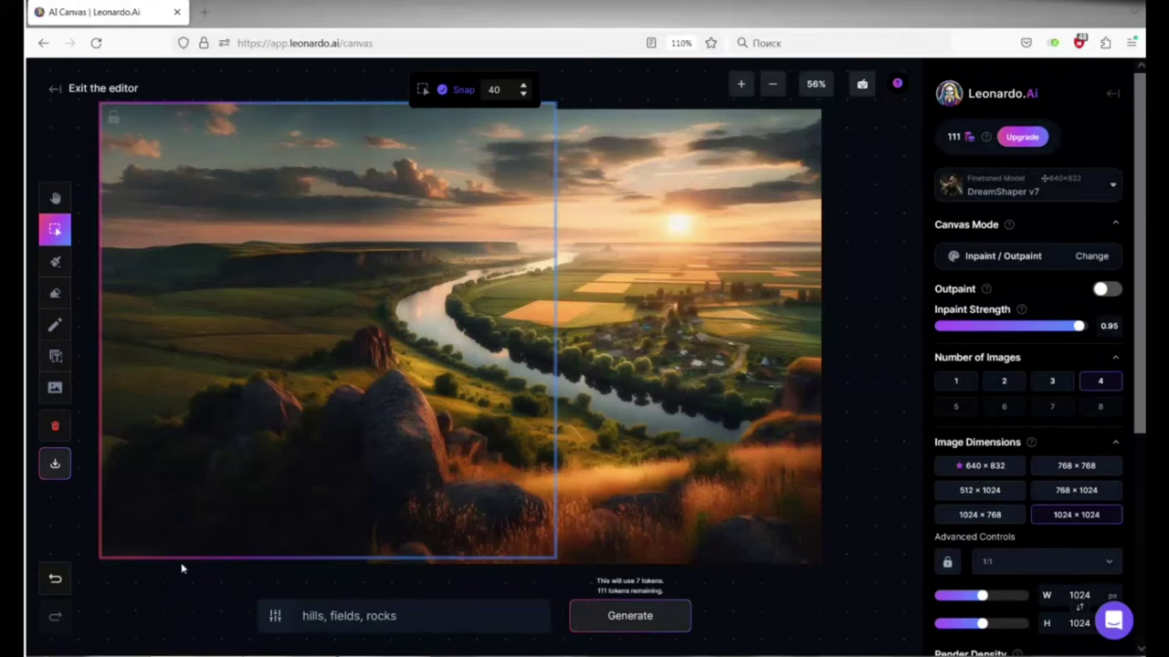
pyautogui.click(54, 578)
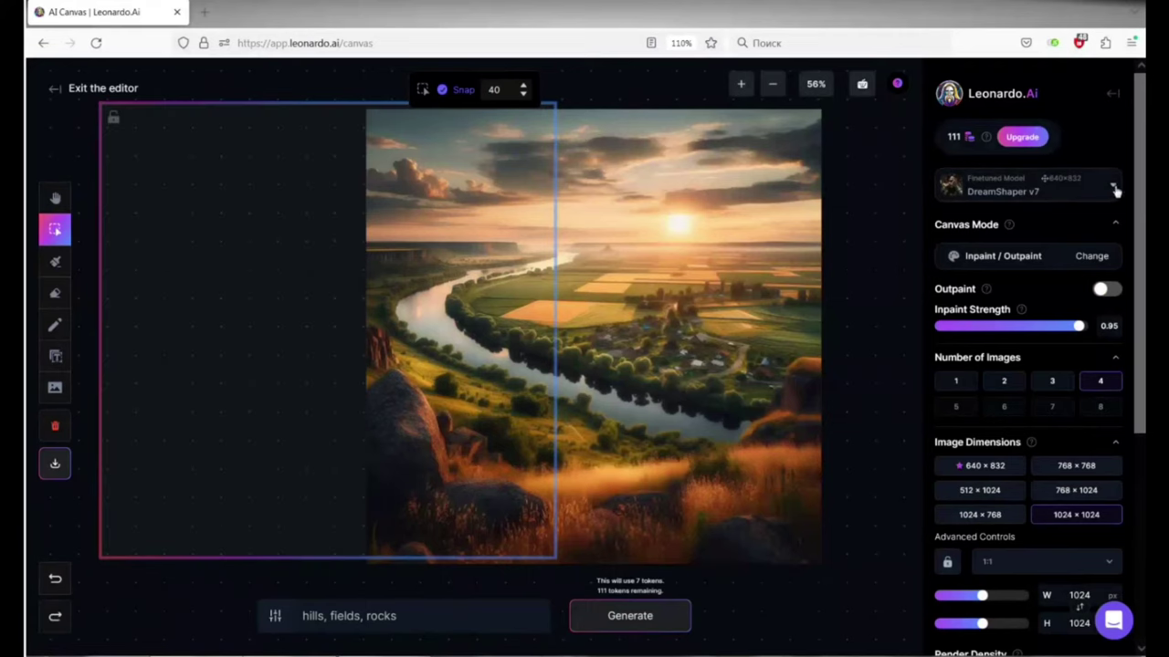
# Step: Switch the finetuned model to Absolute Reality v1.6 and generate the extension again
pyautogui.click(1113, 187)
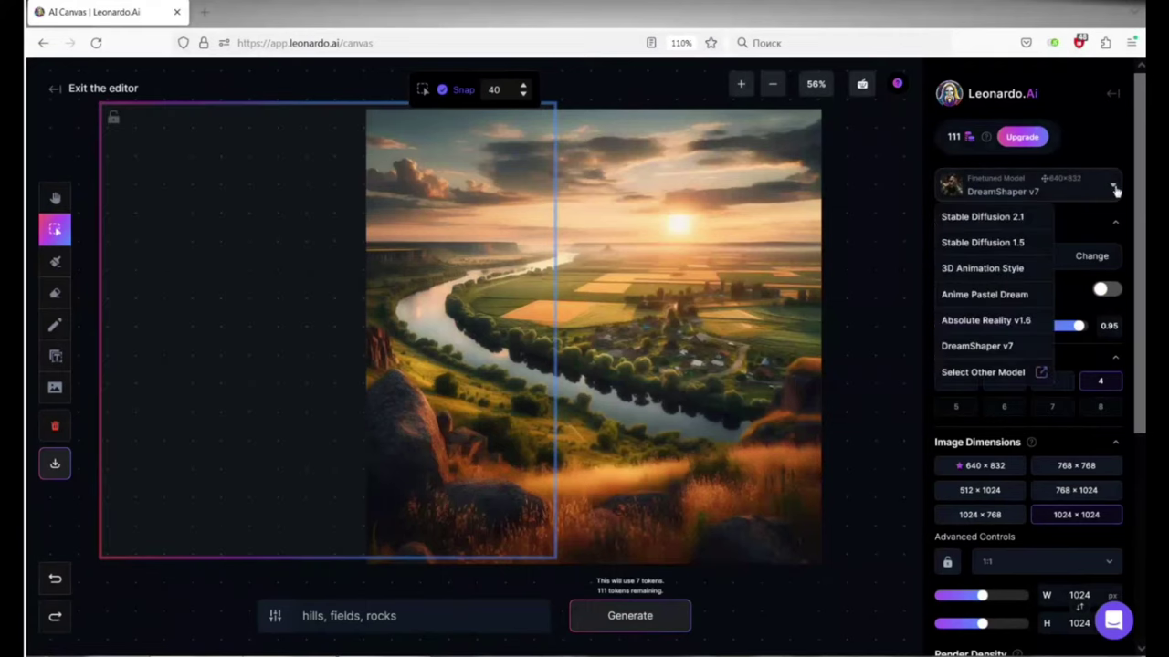
pyautogui.click(1006, 321)
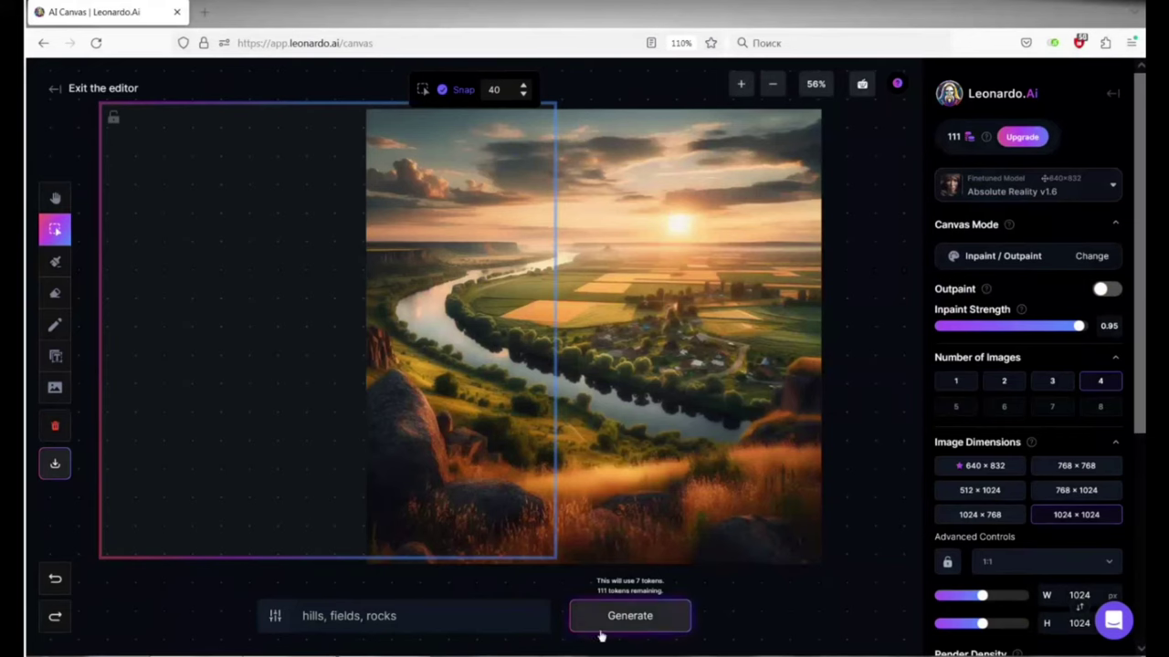
pyautogui.click(624, 610)
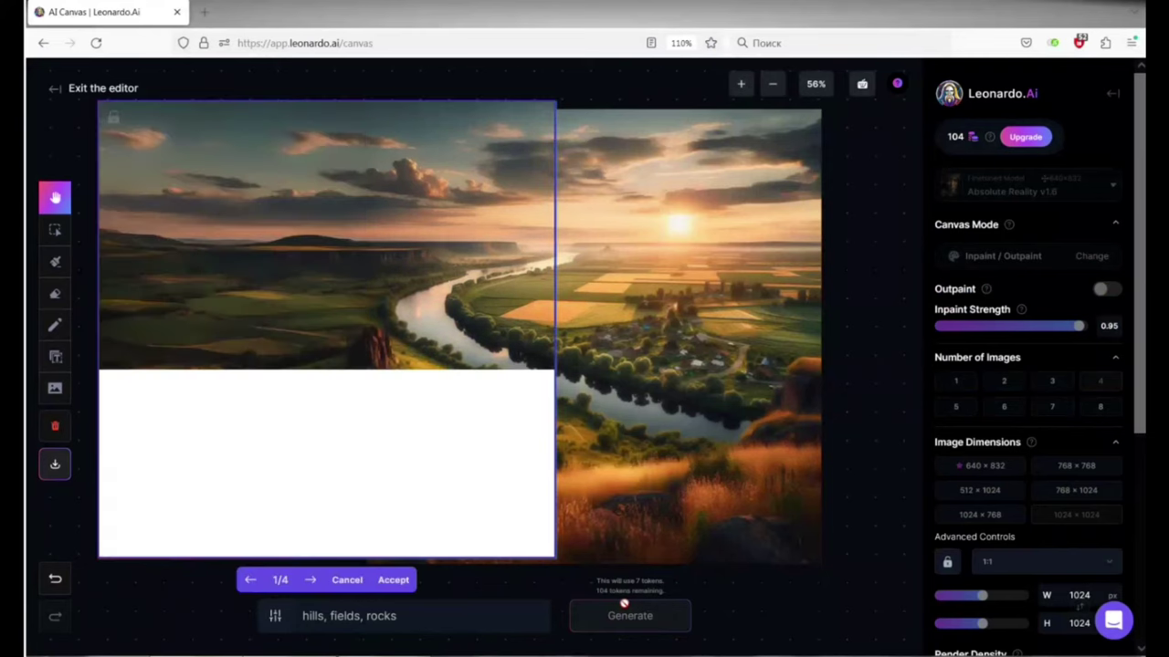
# Step: Browse the generated variants of the landscape's left extension and accept the fourth one
pyautogui.click(311, 581)
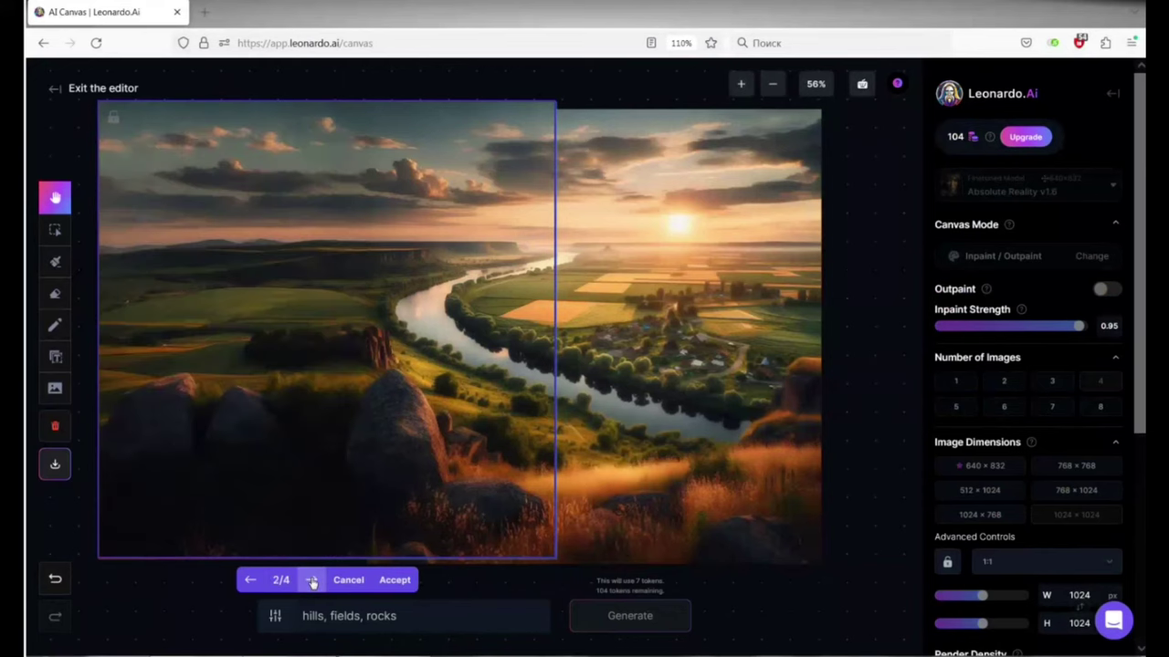
pyautogui.click(311, 580)
pyautogui.click(311, 580)
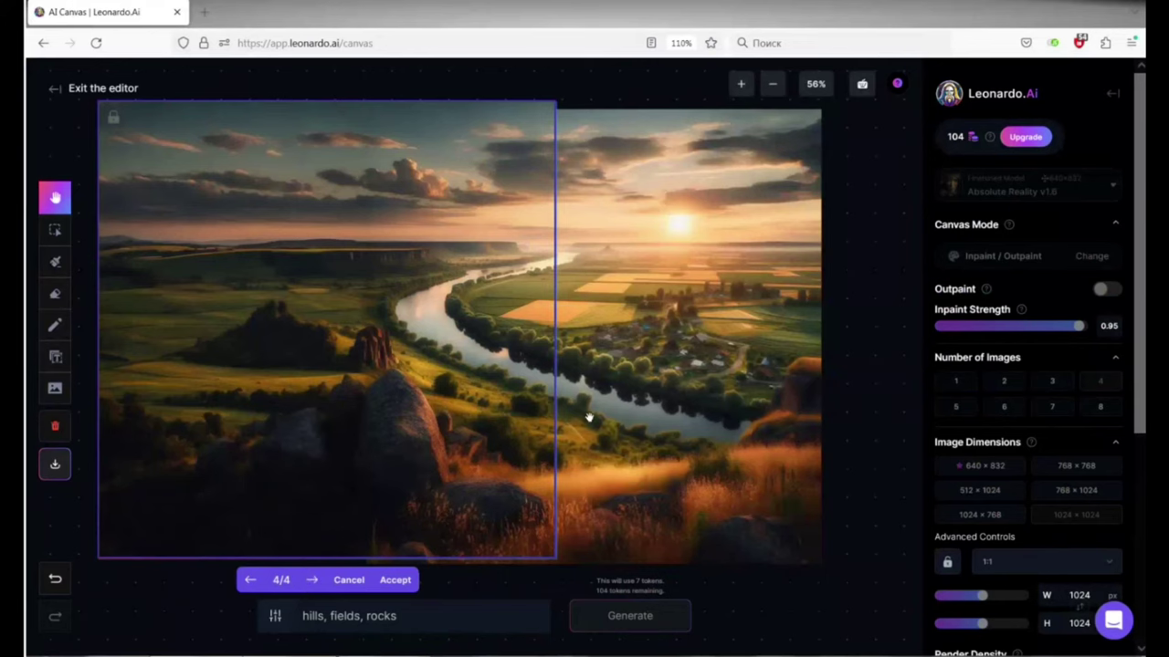
pyautogui.scroll(-3, 588, 417)
pyautogui.click(55, 229)
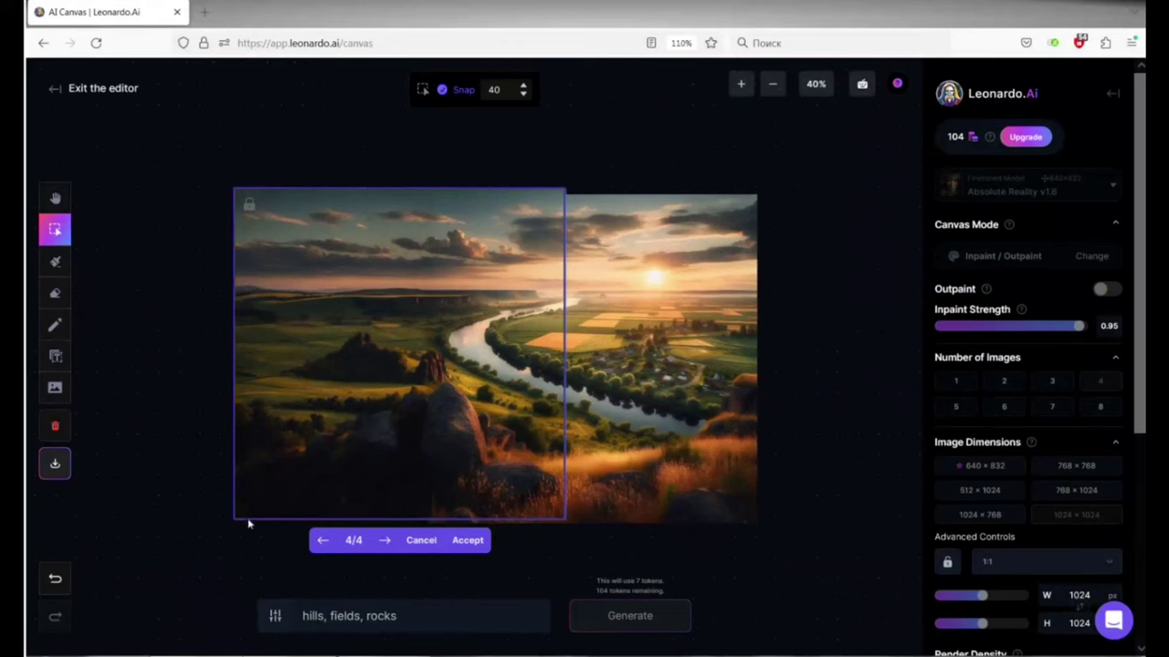
pyautogui.click(466, 540)
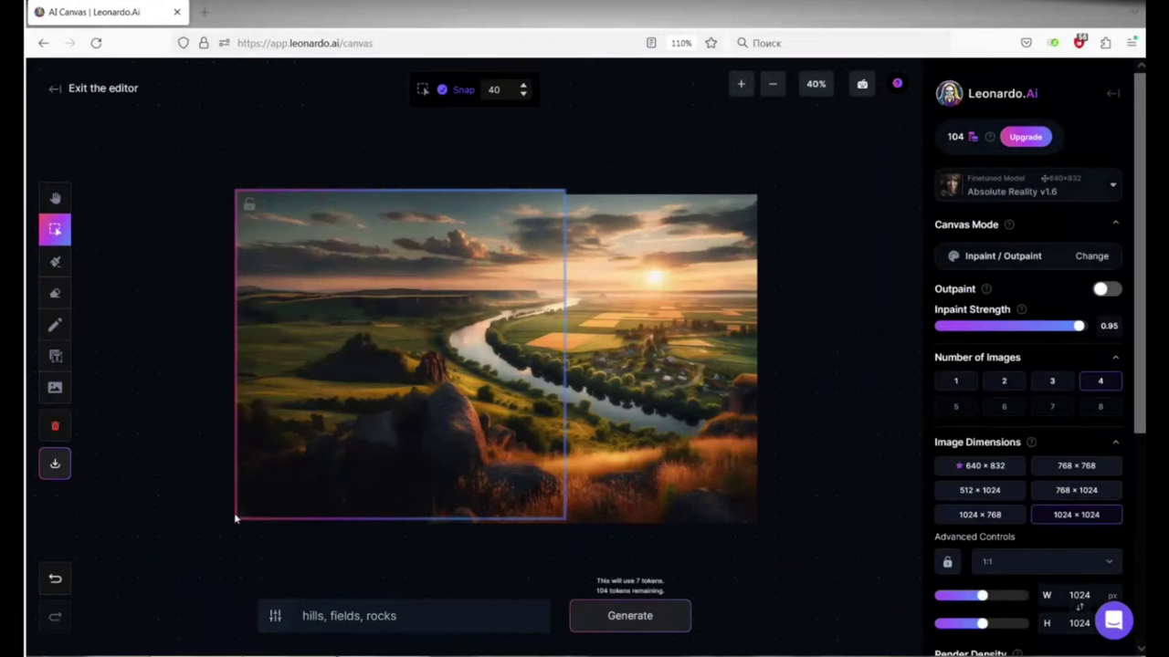
# Step: Move the generation frame over the landscape's right edge, overlapping the sun and village, and generate the extension there
pyautogui.moveTo(234, 505); pyautogui.dragTo(612, 514)
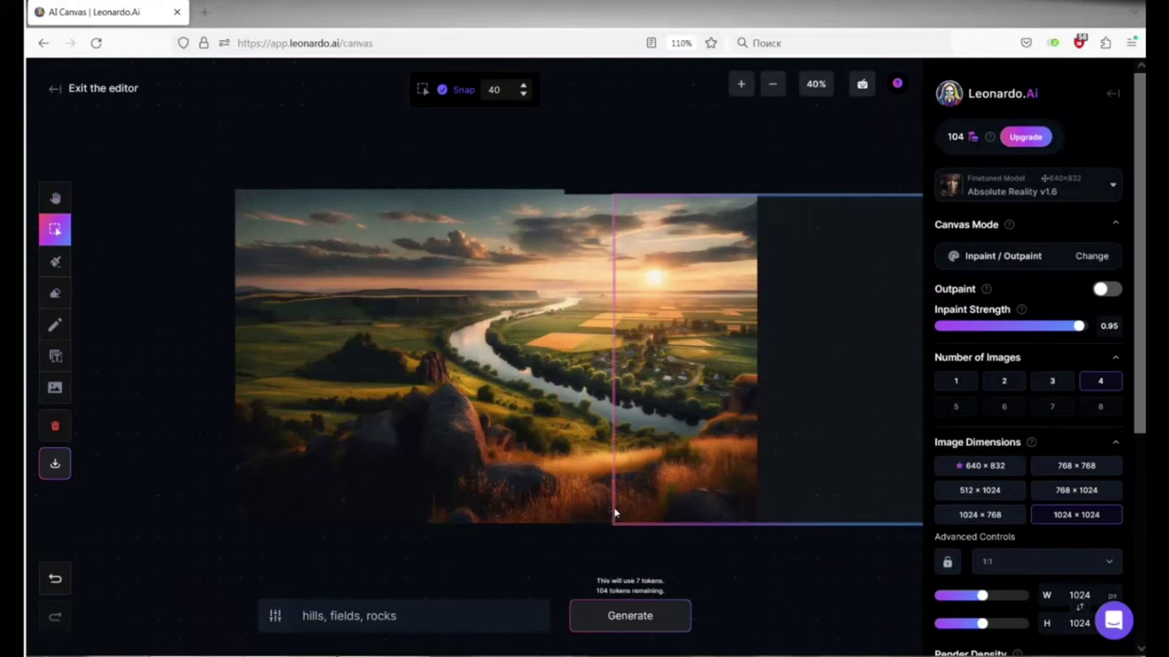
pyautogui.click(627, 615)
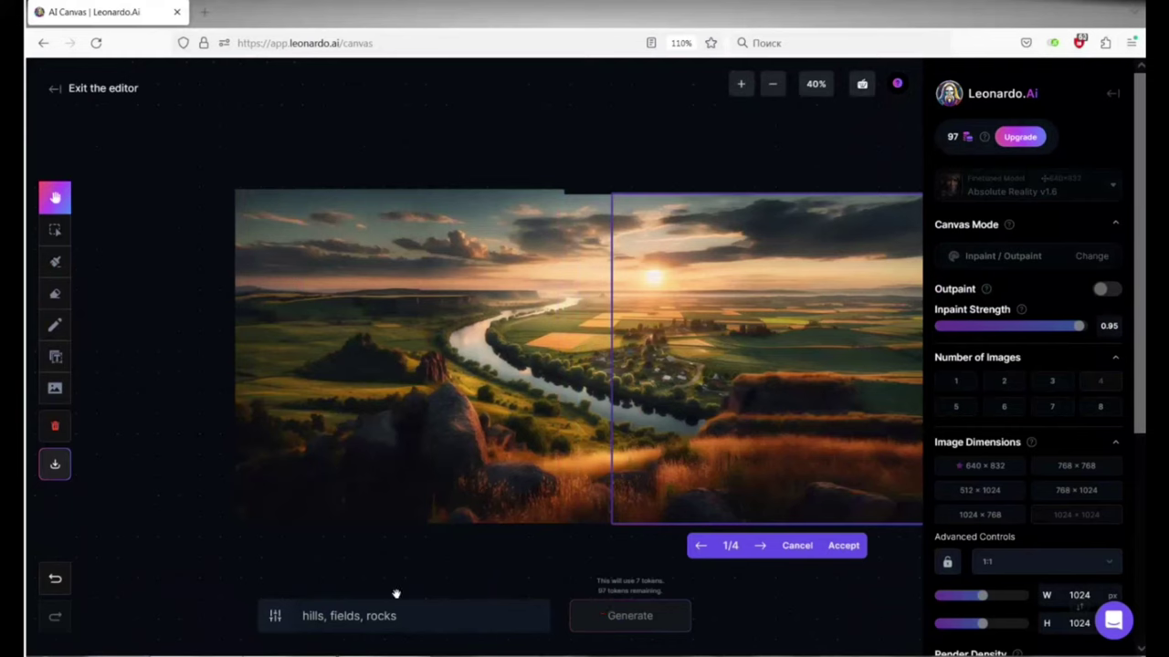
# Step: Browse the variants of the landscape's right extension and accept the fourth one
pyautogui.click(759, 545)
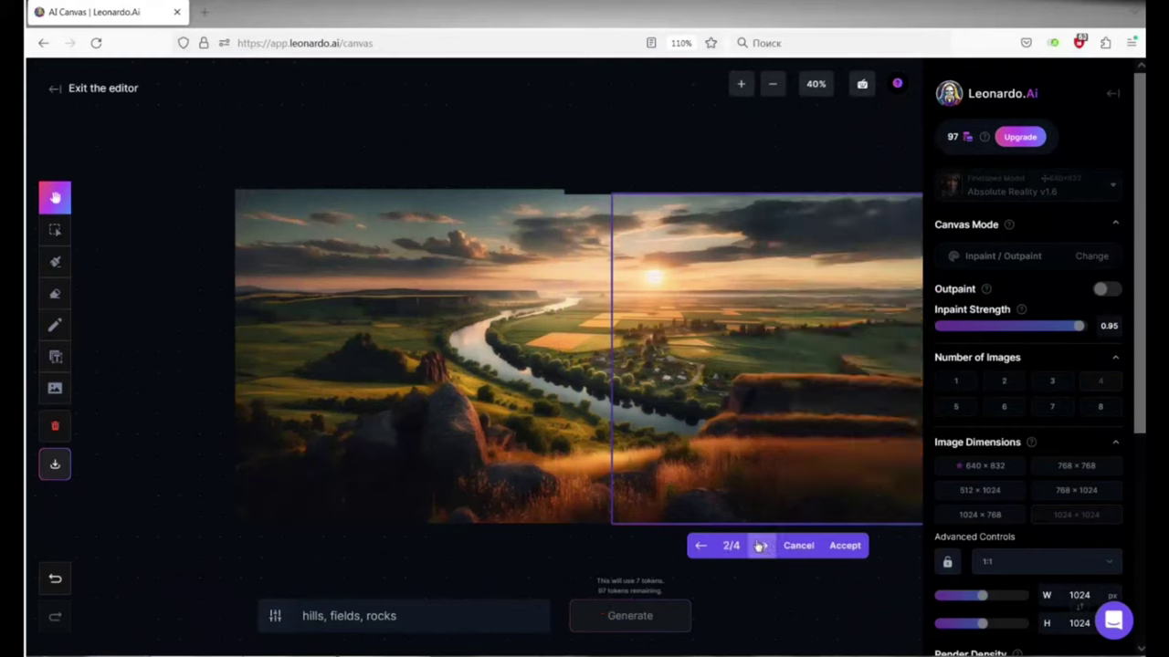
pyautogui.click(757, 546)
pyautogui.click(757, 546)
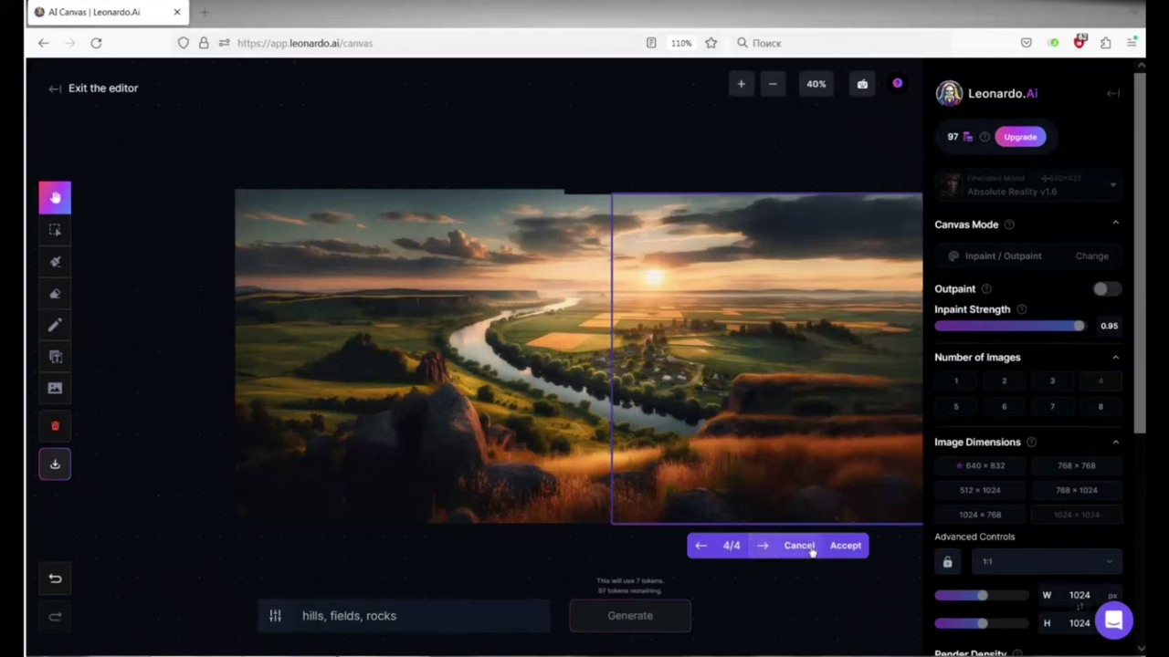
pyautogui.click(851, 546)
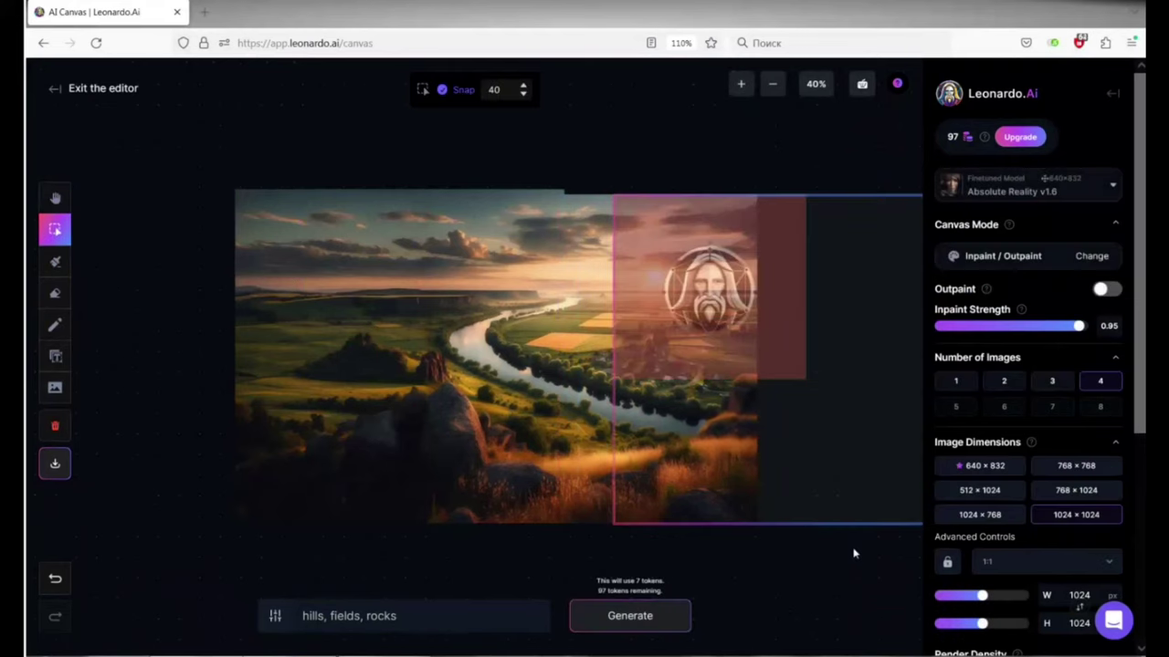